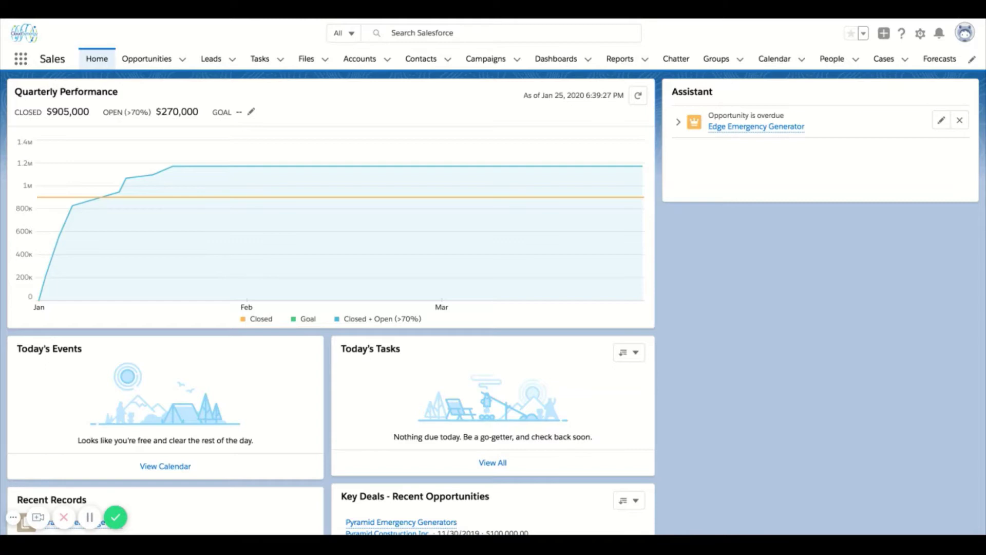
Run a global search for "Edge" across all record types
{"action": "left_click", "coordinate": [452, 33]}
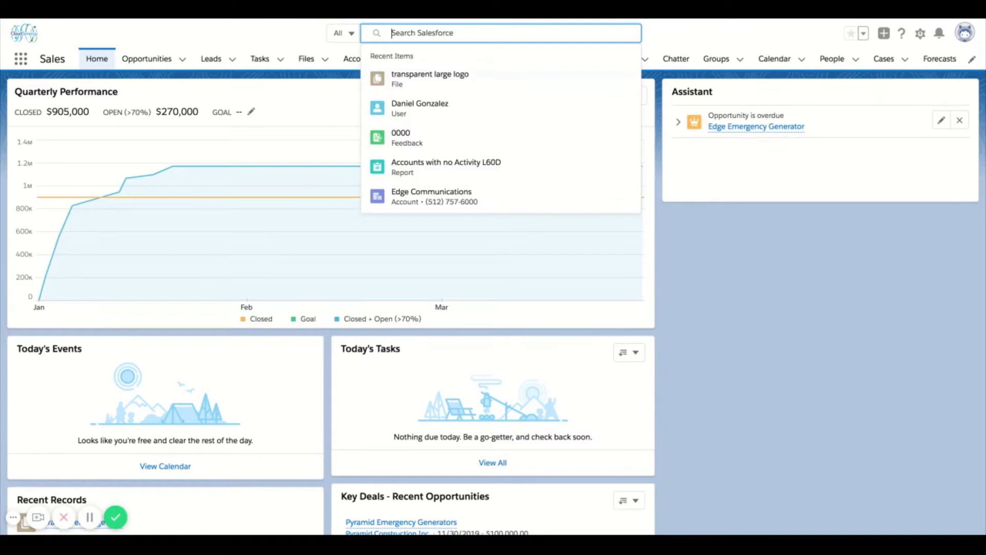
{"action": "type", "text": "Edge"}
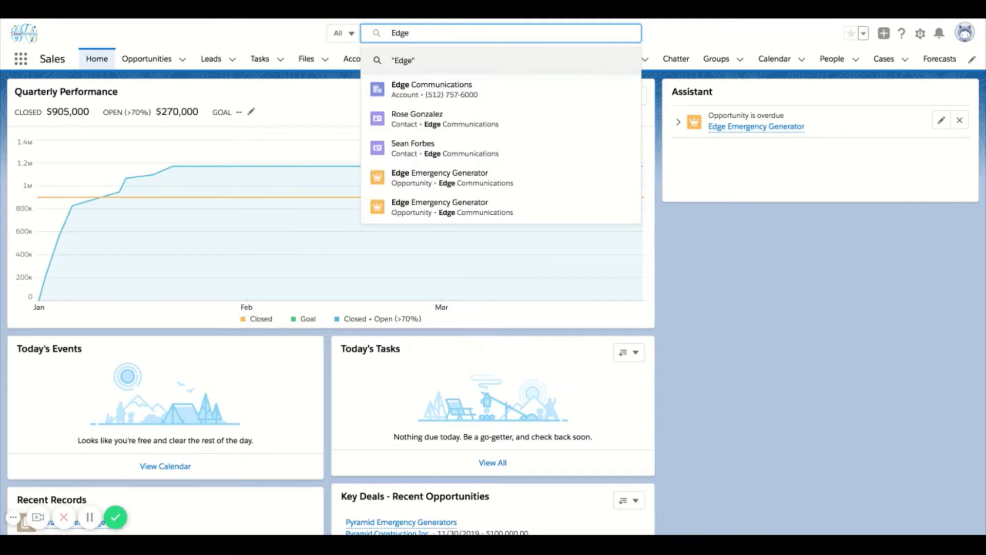
{"action": "key", "text": "Return"}
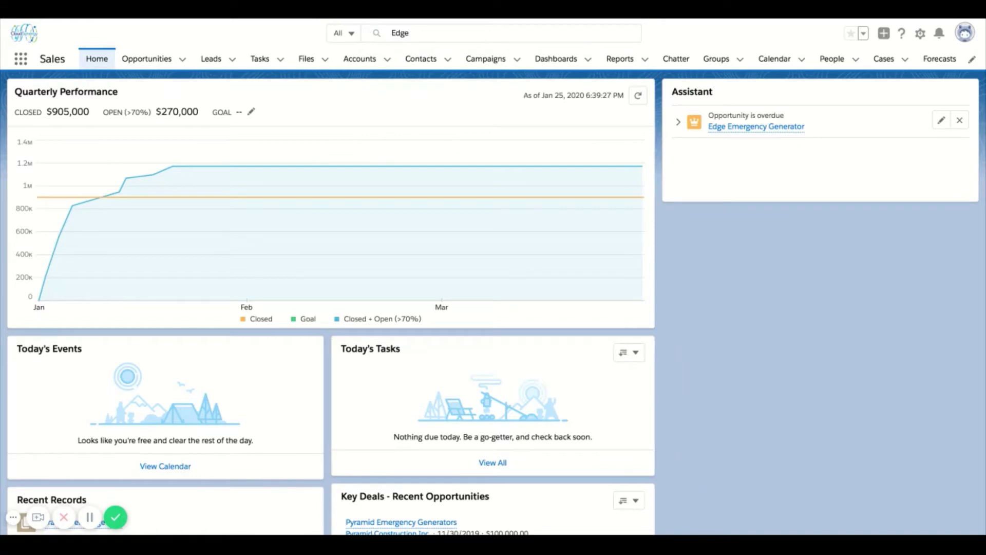
{"action": "left_click", "coordinate": [345, 33]}
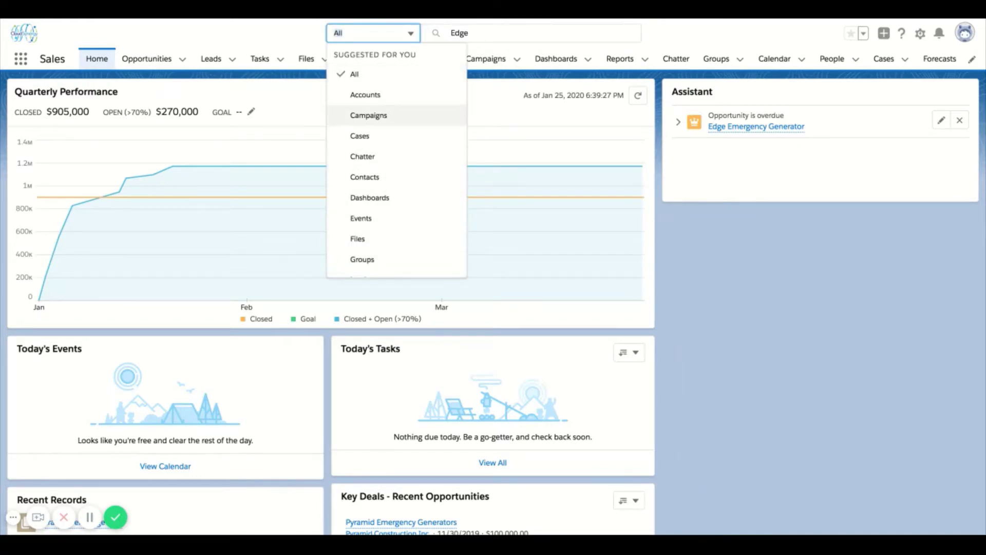
{"action": "left_click", "coordinate": [493, 33]}
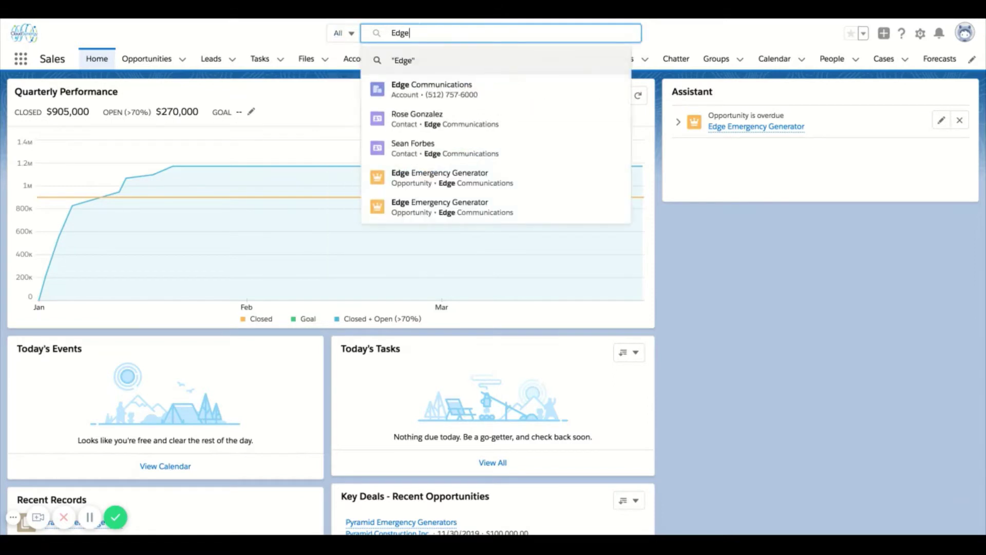
{"action": "key", "text": "Return"}
{"action": "left_click", "coordinate": [493, 33]}
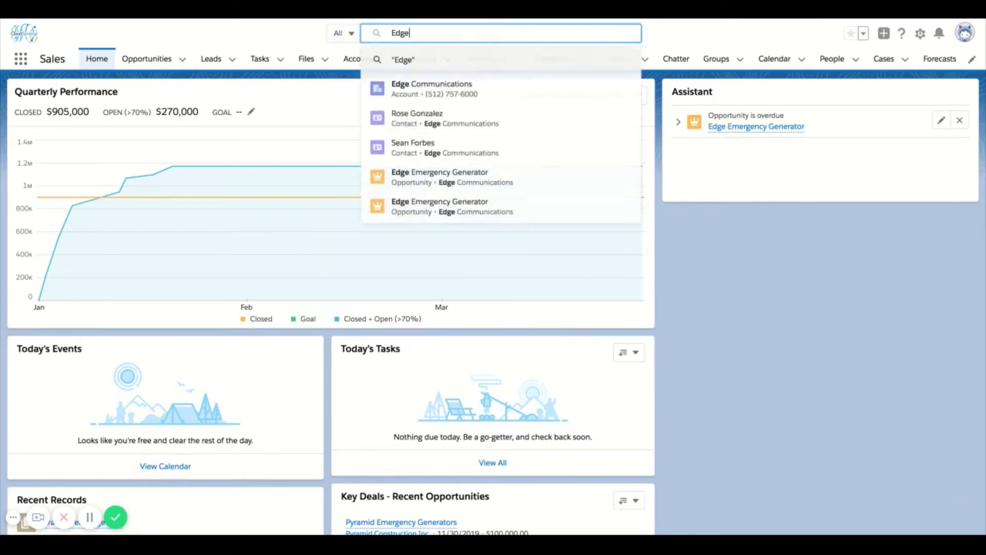
{"action": "key", "text": "Return"}
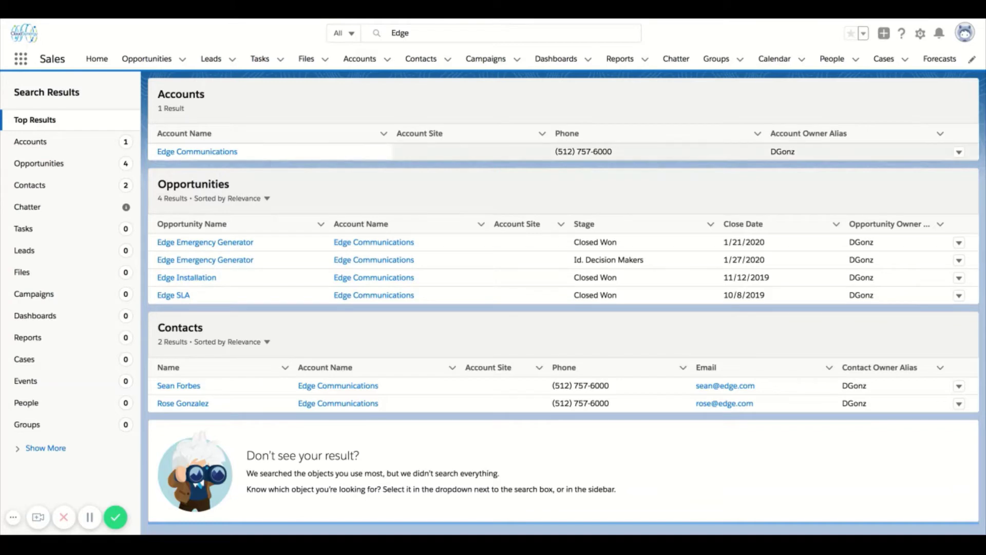
Examine the search results, checking the matching account's name and the first contact's email, account and name for the search term
{"action": "left_click_drag", "start_coordinate": [238, 152], "coordinate": [166, 152]}
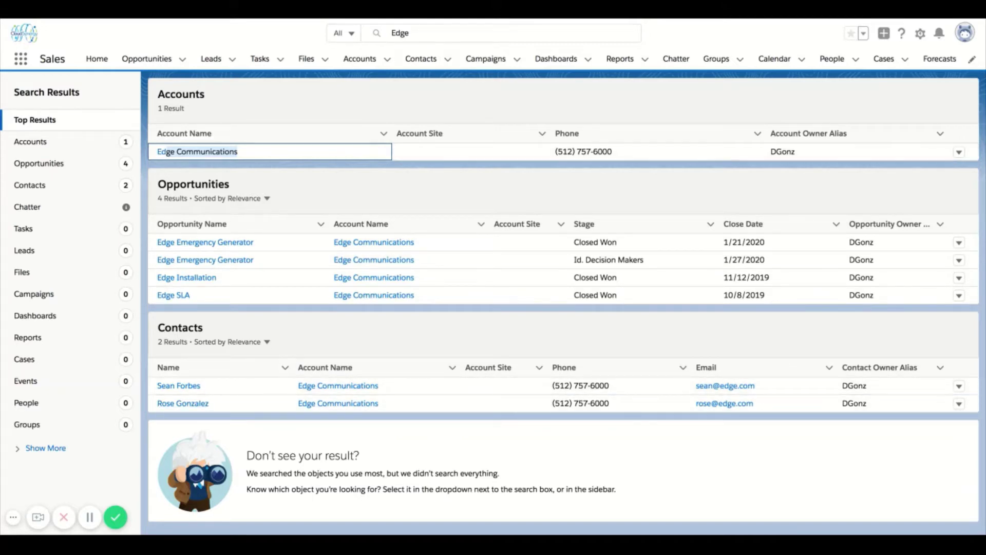
{"action": "left_click", "coordinate": [479, 33]}
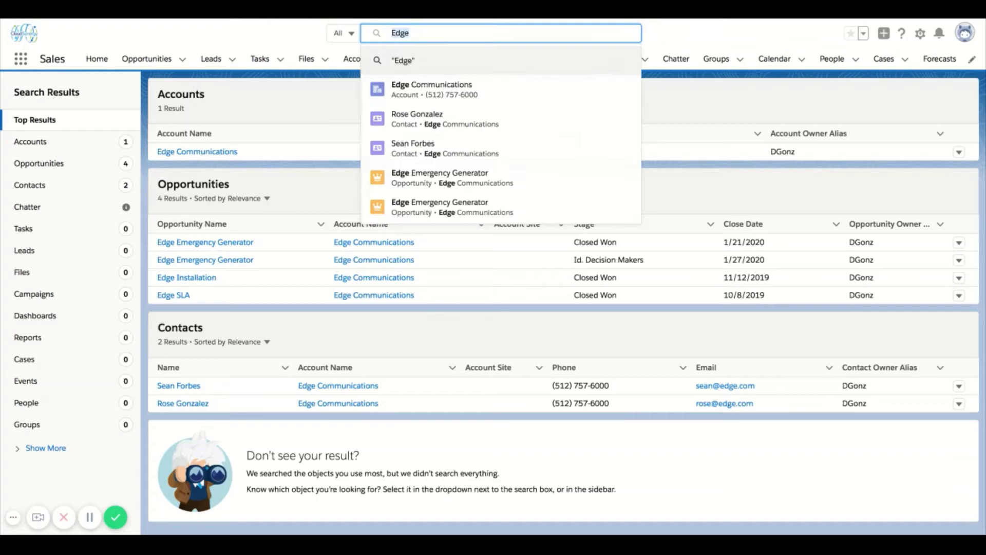
{"action": "left_click", "coordinate": [267, 103]}
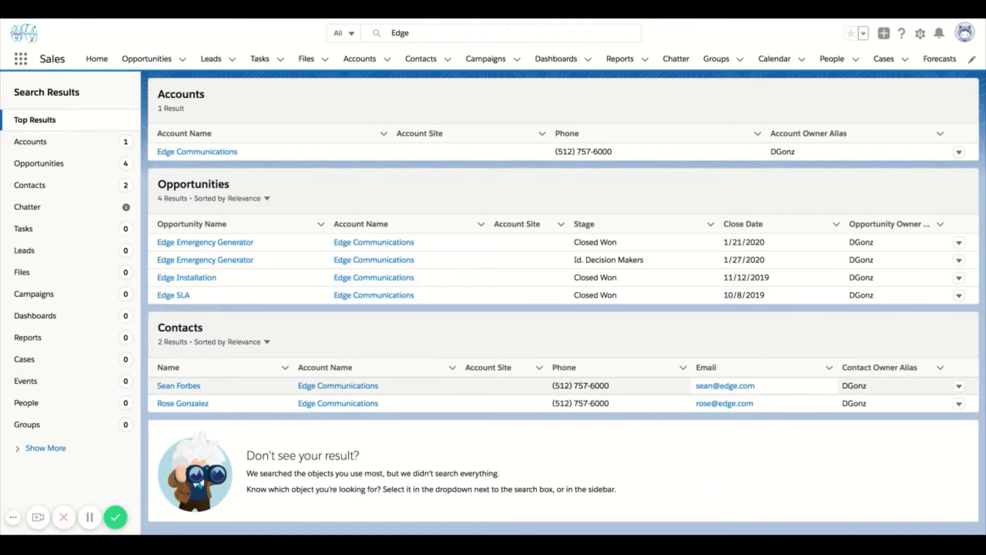
{"action": "left_click_drag", "start_coordinate": [757, 385], "coordinate": [720, 385]}
{"action": "left_click_drag", "start_coordinate": [381, 385], "coordinate": [298, 386]}
{"action": "left_click_drag", "start_coordinate": [203, 386], "coordinate": [156, 386]}
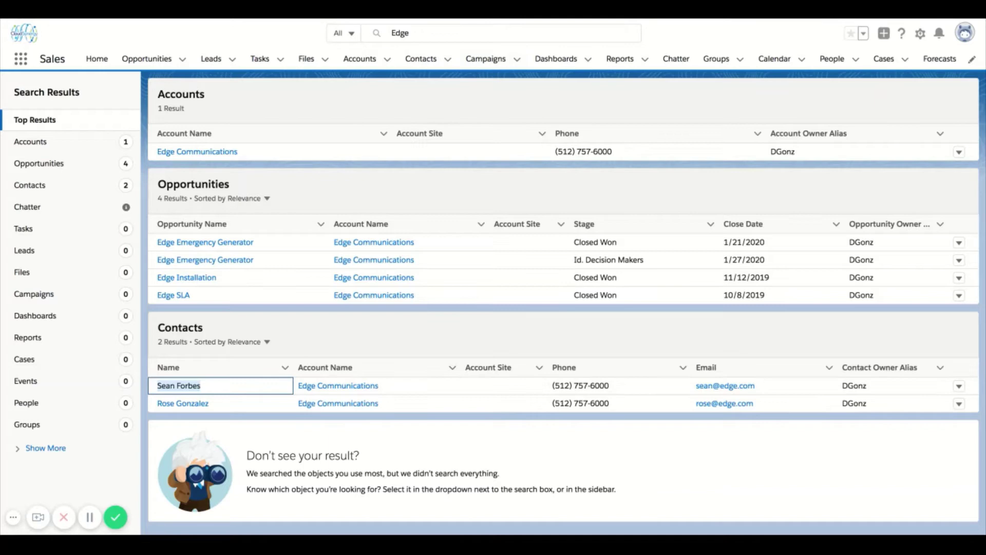
Clear the search term, limit the search scope to Contacts and search for "Edge"
{"action": "left_click_drag", "start_coordinate": [410, 33], "coordinate": [391, 33]}
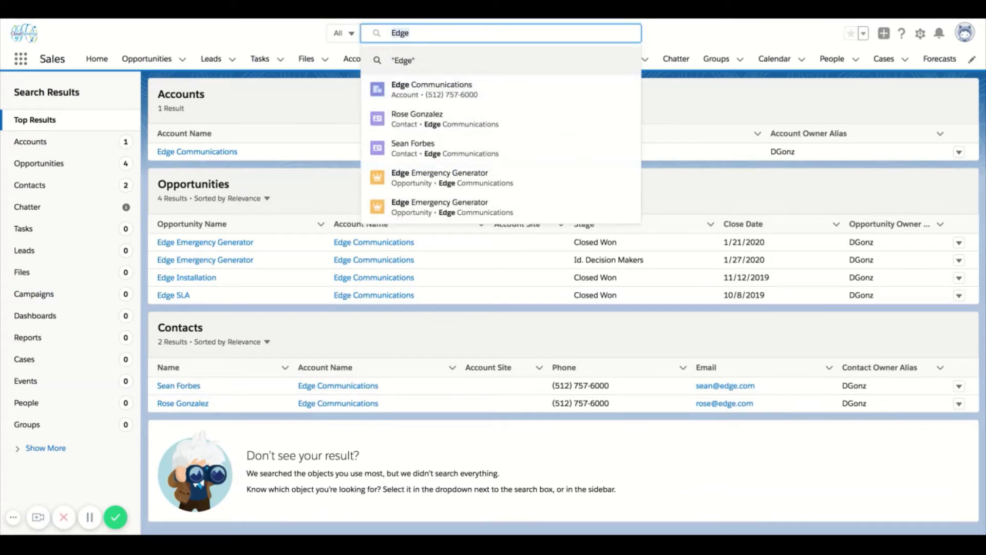
{"action": "key", "text": "BackSpace"}
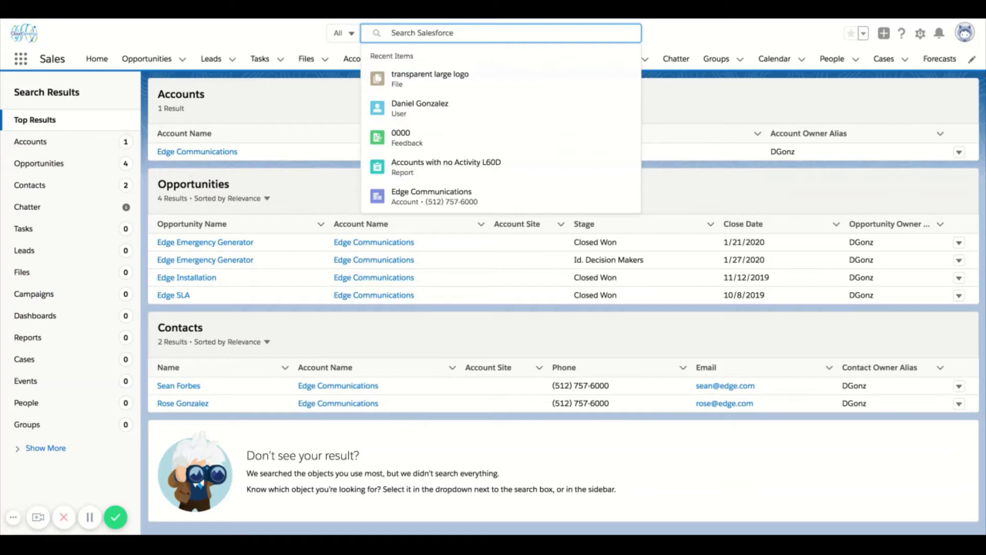
{"action": "left_click", "coordinate": [344, 33]}
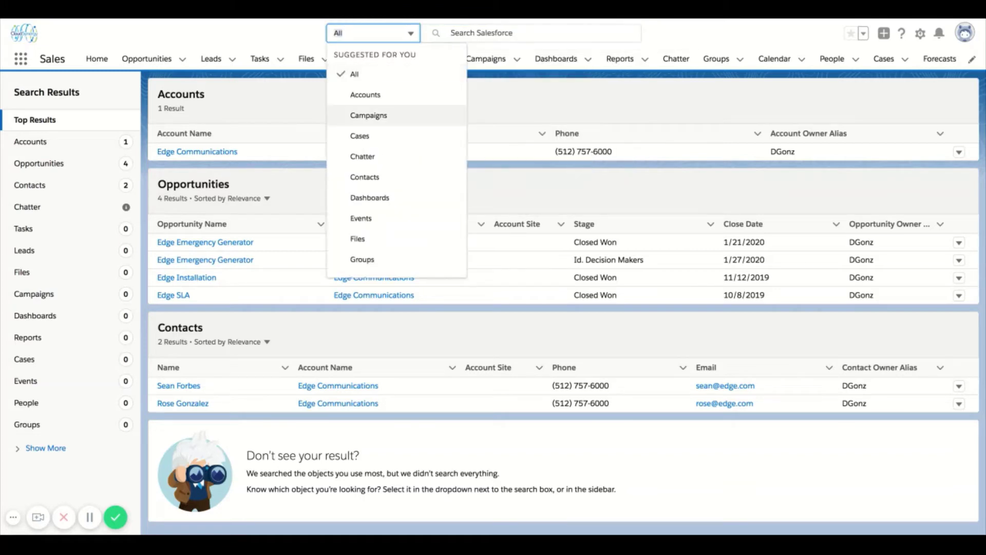
{"action": "scroll", "coordinate": [395, 135], "scroll_direction": "down", "scroll_amount": 7}
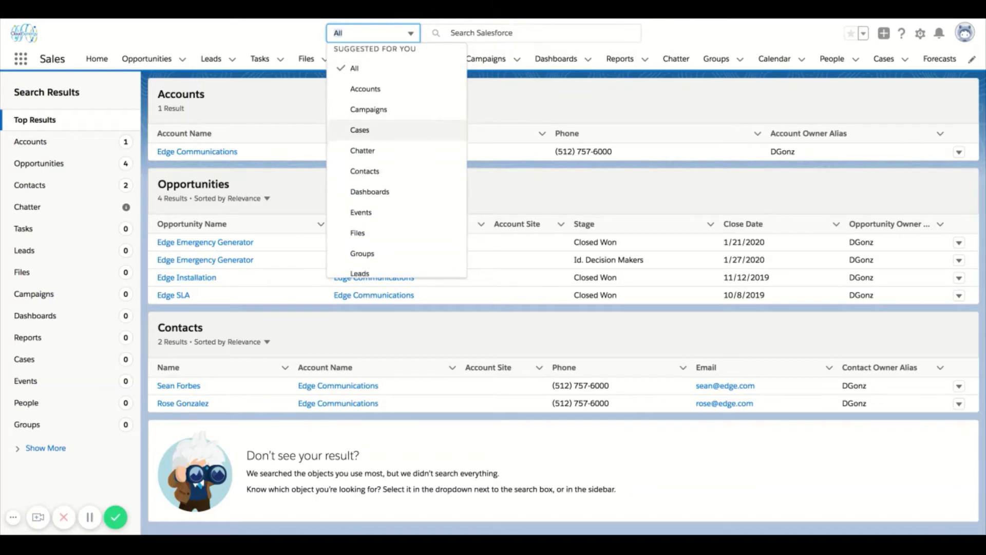
{"action": "scroll", "coordinate": [396, 107], "scroll_direction": "down", "scroll_amount": 2}
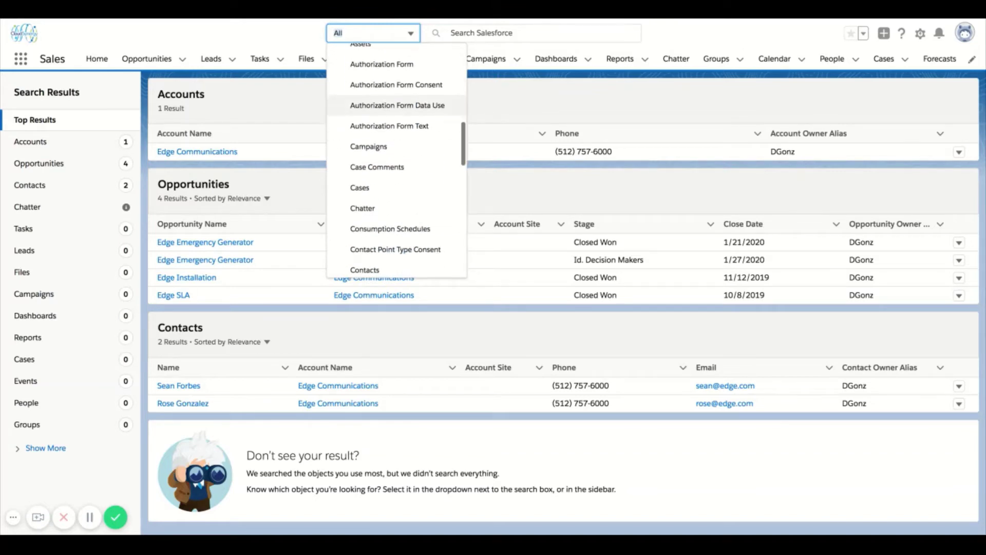
{"action": "left_click", "coordinate": [367, 220]}
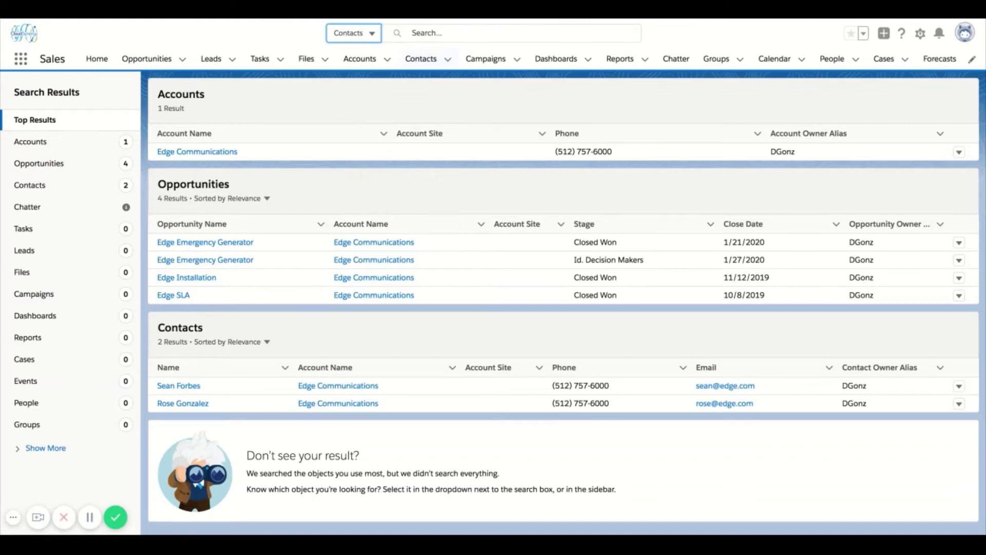
{"action": "key", "text": "Tab"}
{"action": "type", "text": "Edge"}
{"action": "key", "text": "Return"}
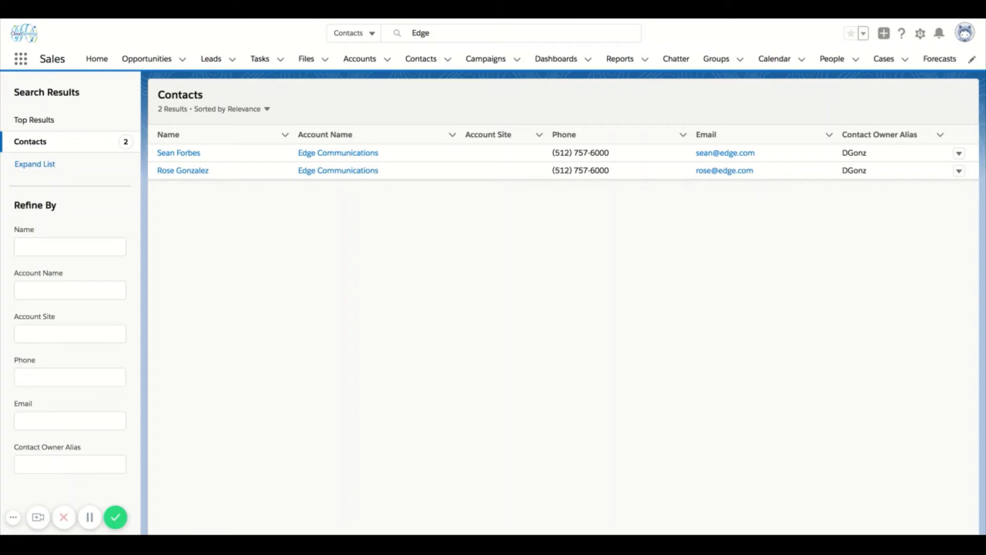
Refine the contact results by Name using the first listed contact's first name
{"action": "triple_click", "coordinate": [35, 206]}
{"action": "left_click", "coordinate": [60, 246]}
{"action": "type", "text": "Sean"}
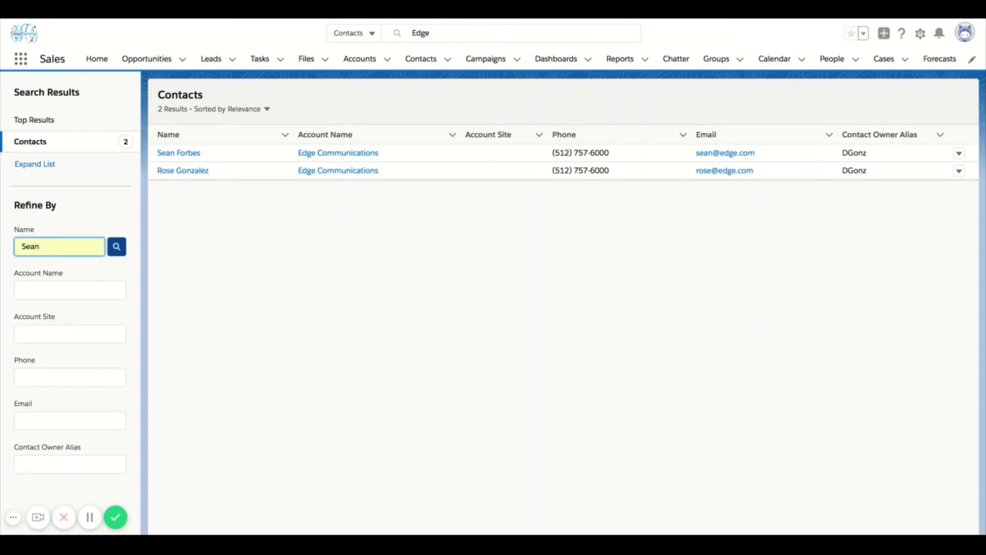
{"action": "key", "text": "Return"}
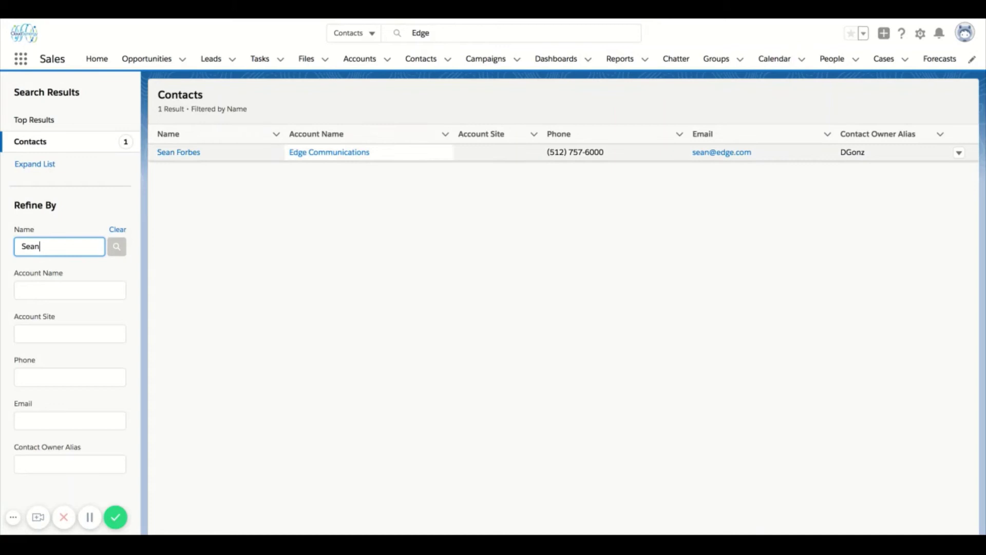
Empty the Name refinement field and set the search scope back to All
{"action": "double_click", "coordinate": [31, 246]}
{"action": "key", "text": "BackSpace"}
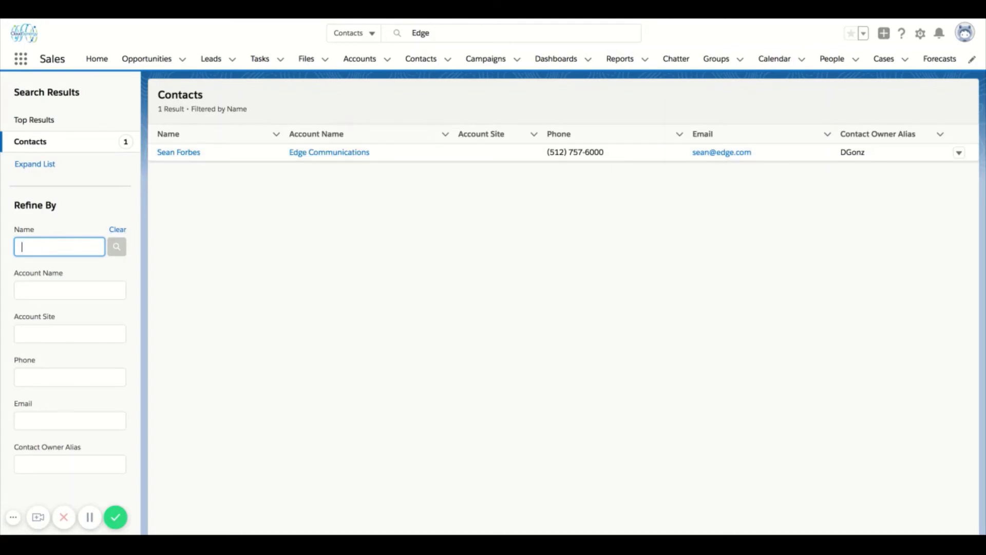
{"action": "left_click", "coordinate": [362, 34]}
{"action": "scroll", "coordinate": [368, 84], "scroll_direction": "up", "scroll_amount": 10}
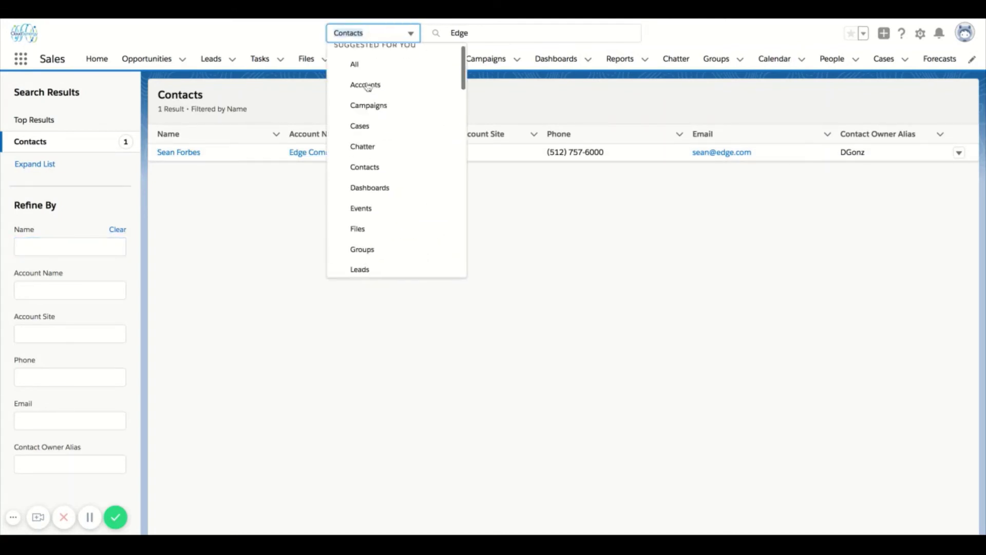
{"action": "left_click", "coordinate": [361, 76]}
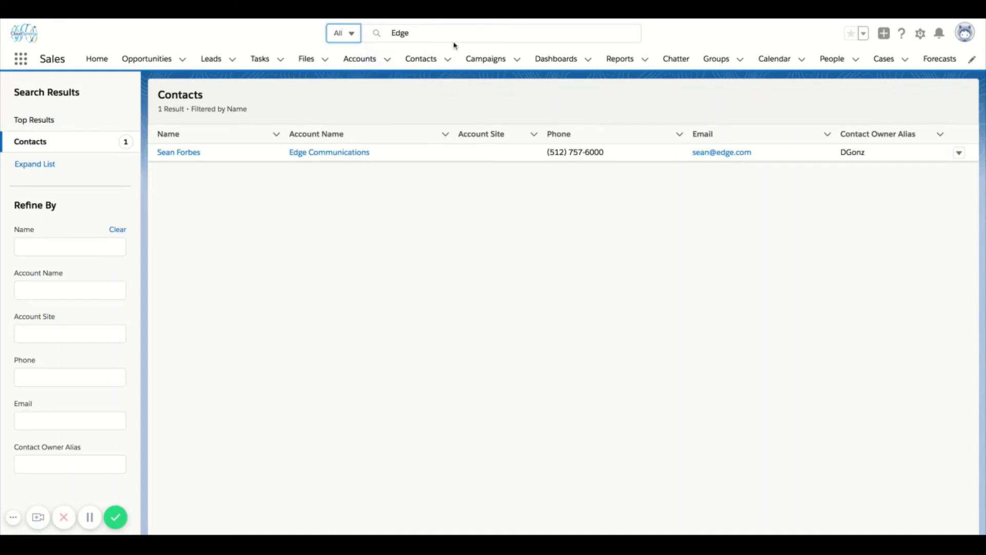
{"action": "left_click", "coordinate": [339, 26]}
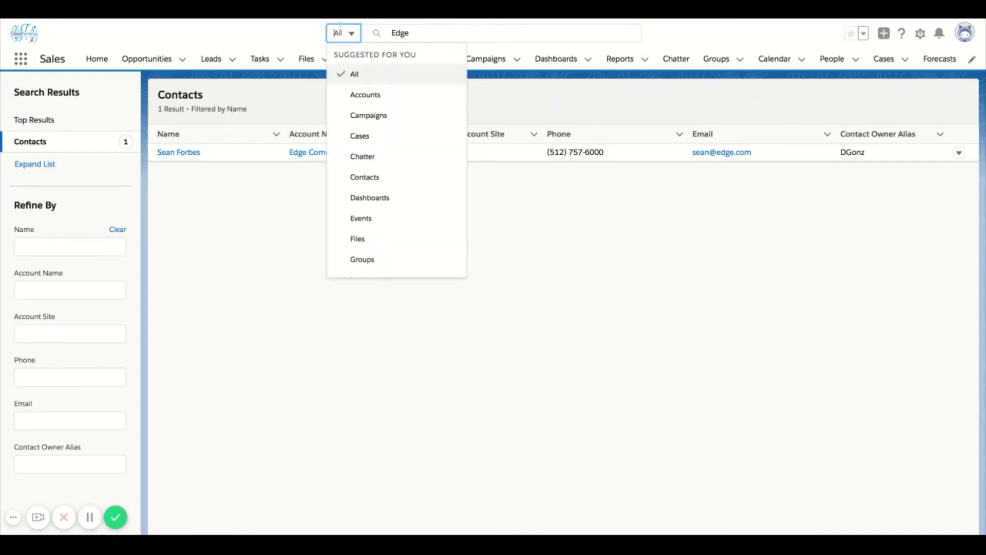
{"action": "scroll", "coordinate": [360, 146], "scroll_direction": "down", "scroll_amount": 3}
{"action": "scroll", "coordinate": [371, 222], "scroll_direction": "down", "scroll_amount": 3}
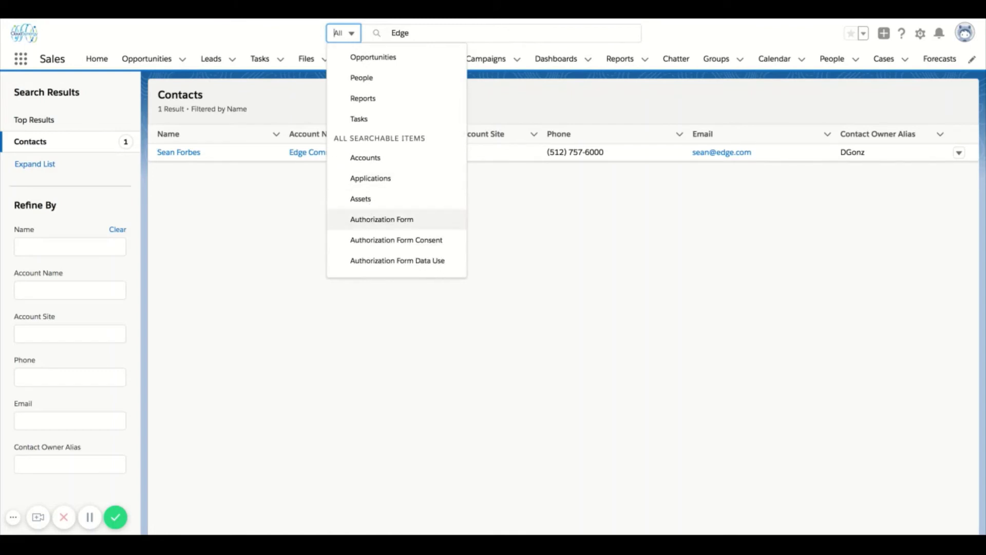
{"action": "left_click", "coordinate": [206, 277]}
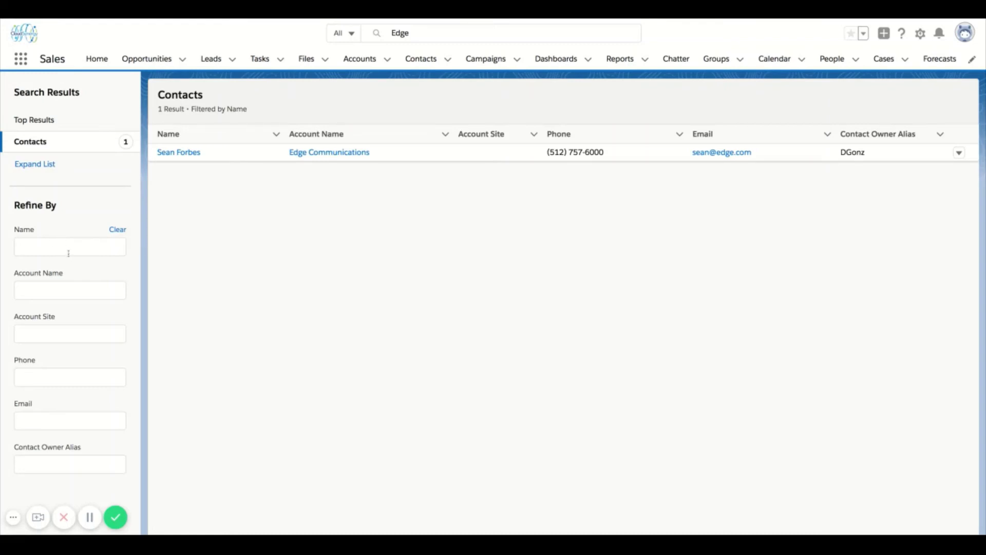
Enter "edge" as the global search term with the scope set to All
{"action": "left_click", "coordinate": [405, 33]}
{"action": "type", "text": "edge"}
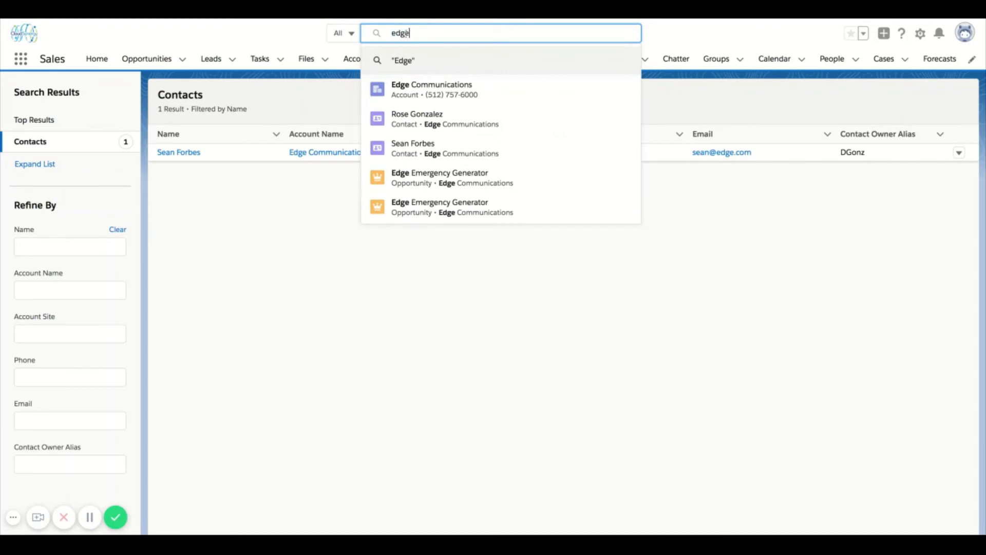